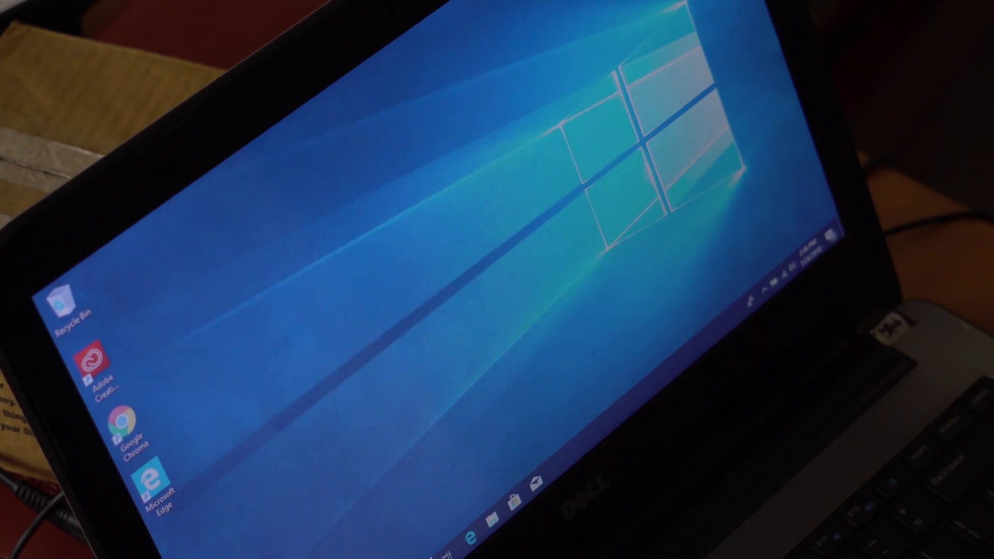
# Step: Launch OBS Studio from Windows search, accept the license and clear the Kaspersky pop-ups
pyautogui.press('super')
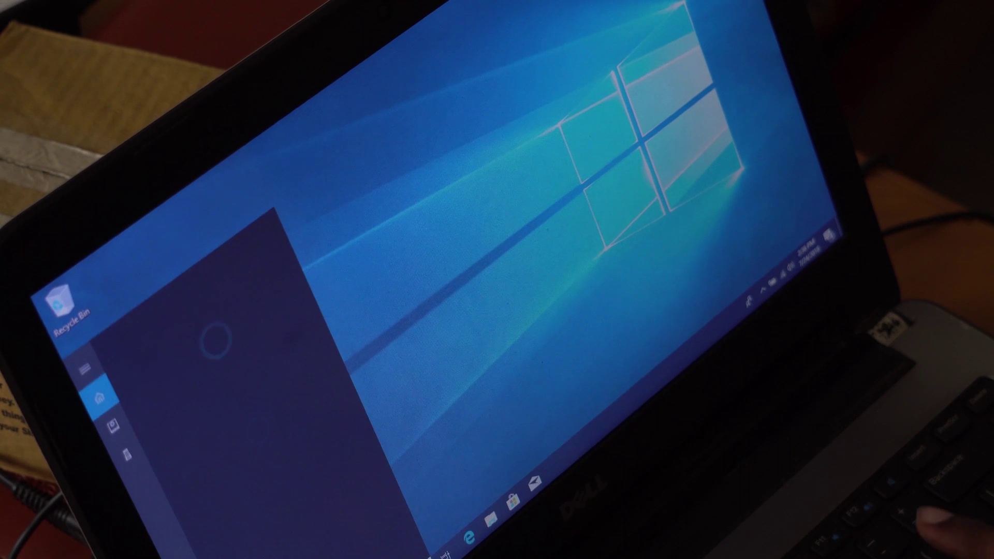
pyautogui.write('obs')
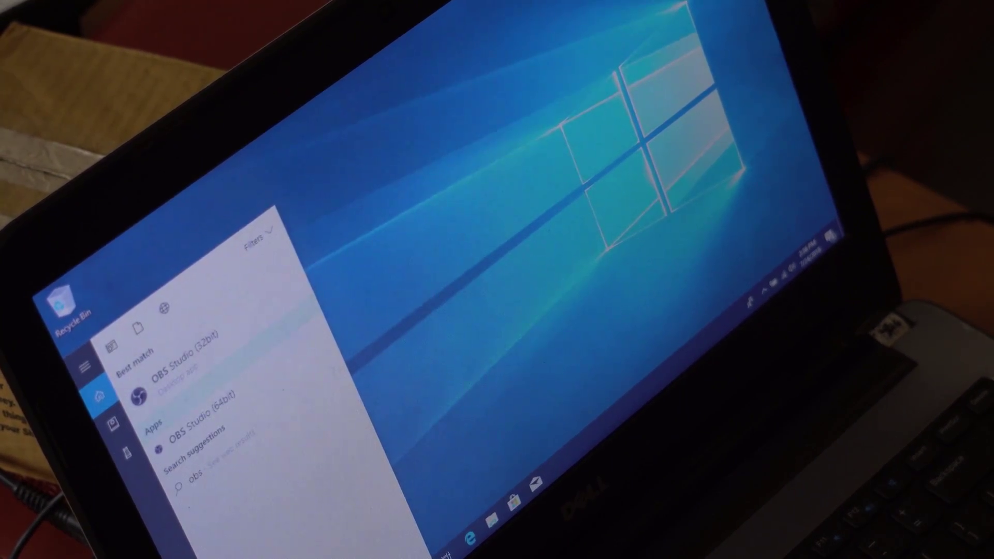
pyautogui.press('Return')
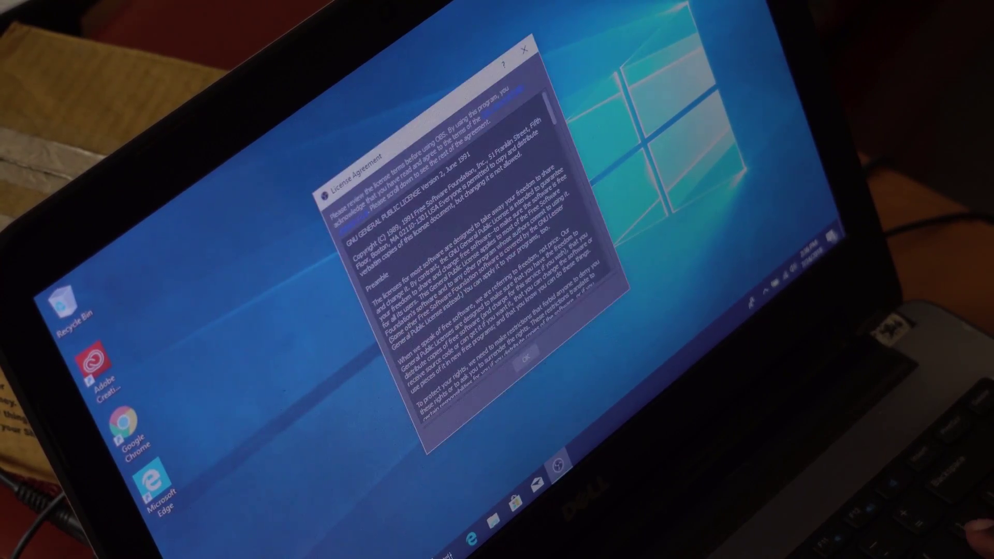
pyautogui.click(526, 357)
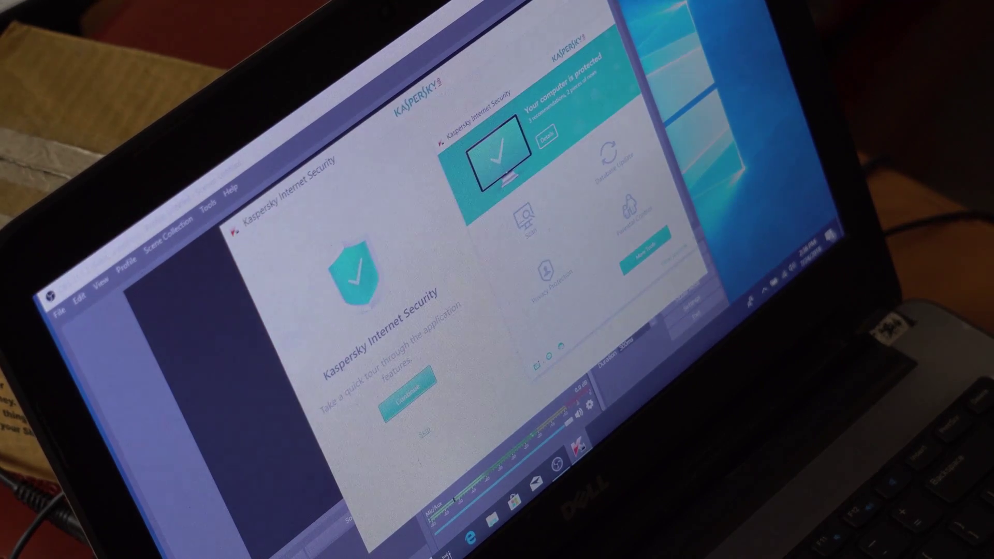
pyautogui.click(449, 41)
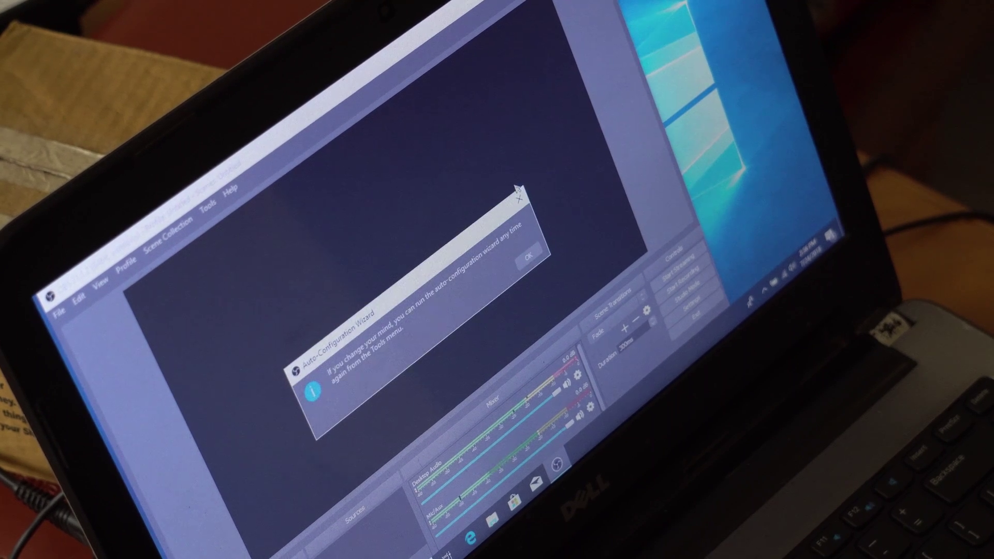
# Step: Decline the wizard, maximize OBS, add a Display Capture source (still black), then close OBS
pyautogui.click(516, 189)
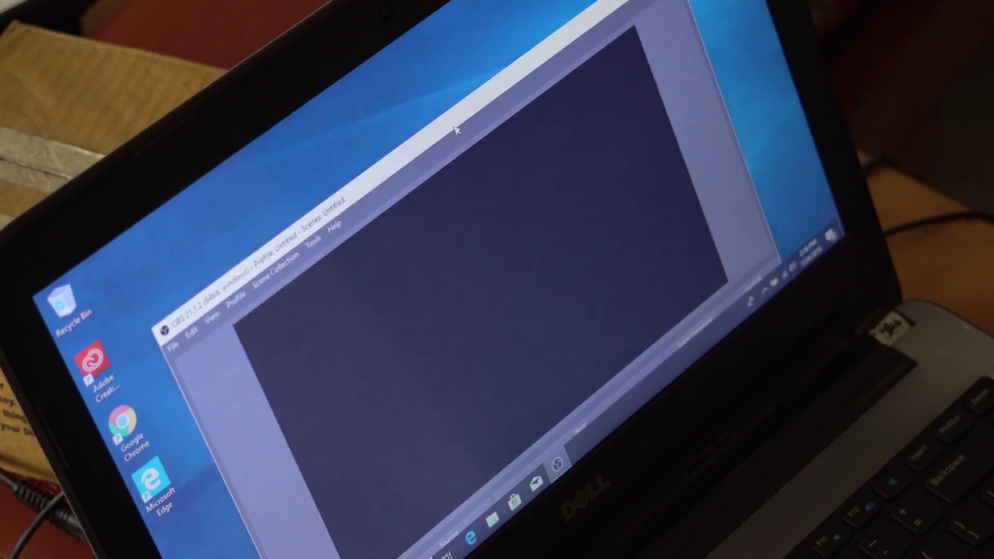
pyautogui.moveTo(367, 96); pyautogui.dragTo(433, 19)
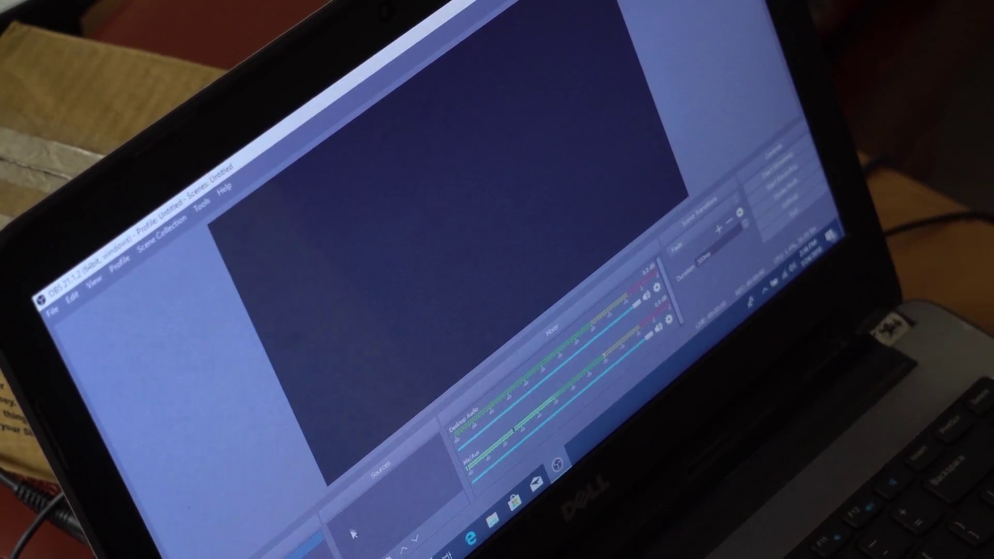
pyautogui.click(365, 553)
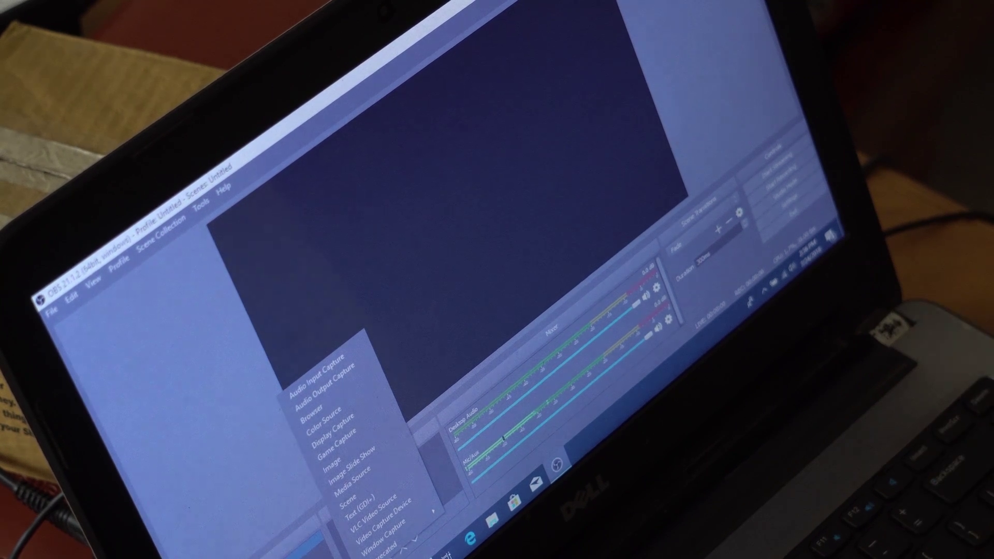
pyautogui.click(335, 440)
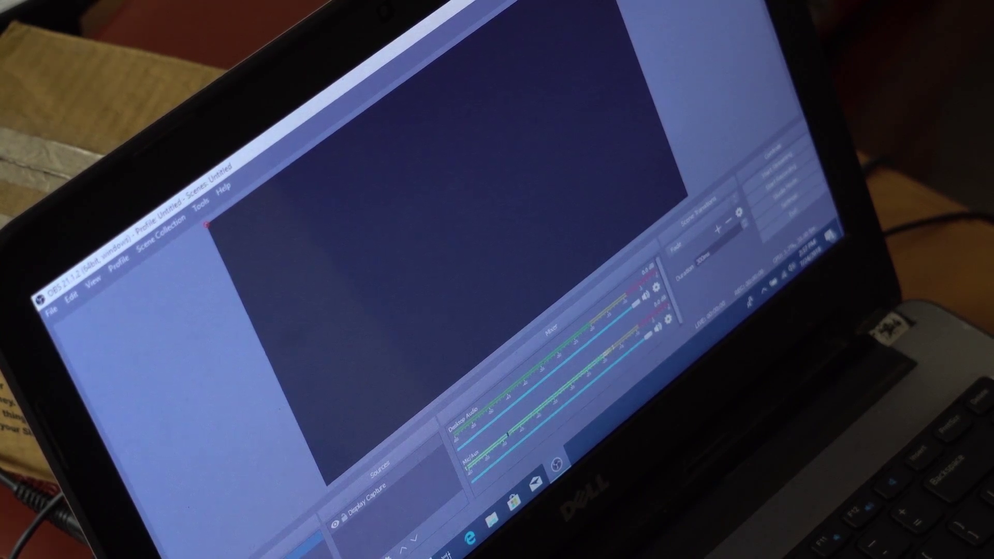
pyautogui.hotkey('alt', 'F4')
# Step: Try launching OBS Studio from Start twice, cancelling the second-instance warning
pyautogui.press('super')
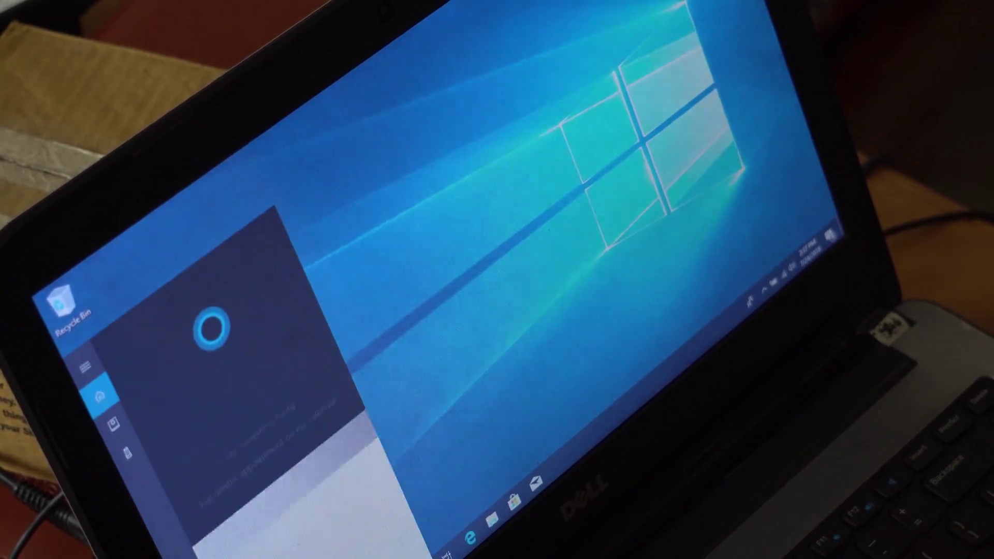
pyautogui.write('obs')
pyautogui.click(247, 372)
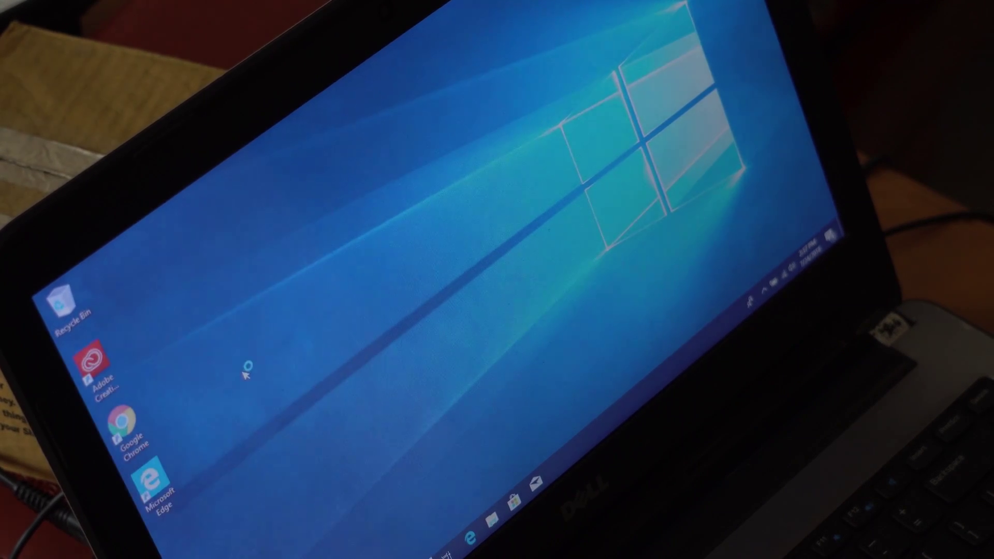
pyautogui.press('super')
pyautogui.write('obs')
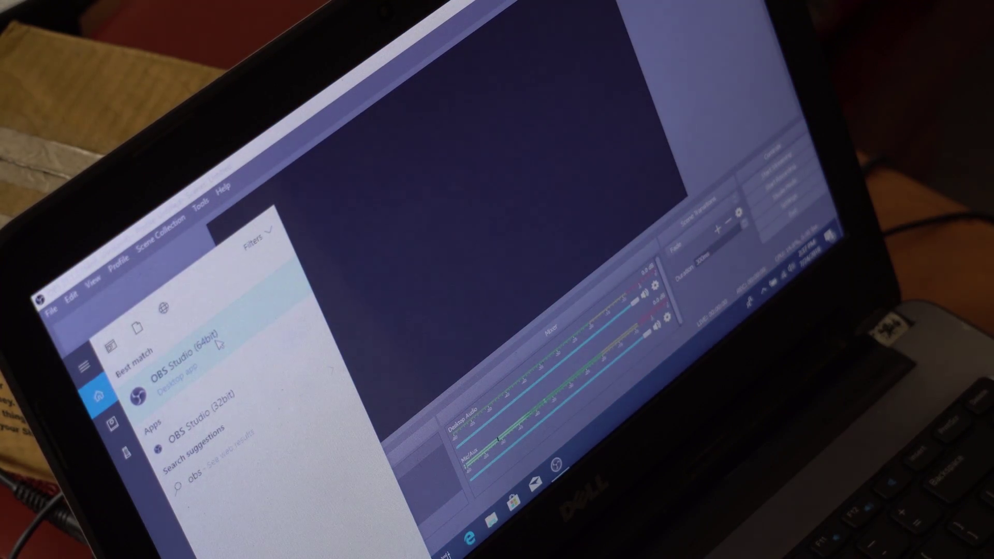
pyautogui.click(219, 345)
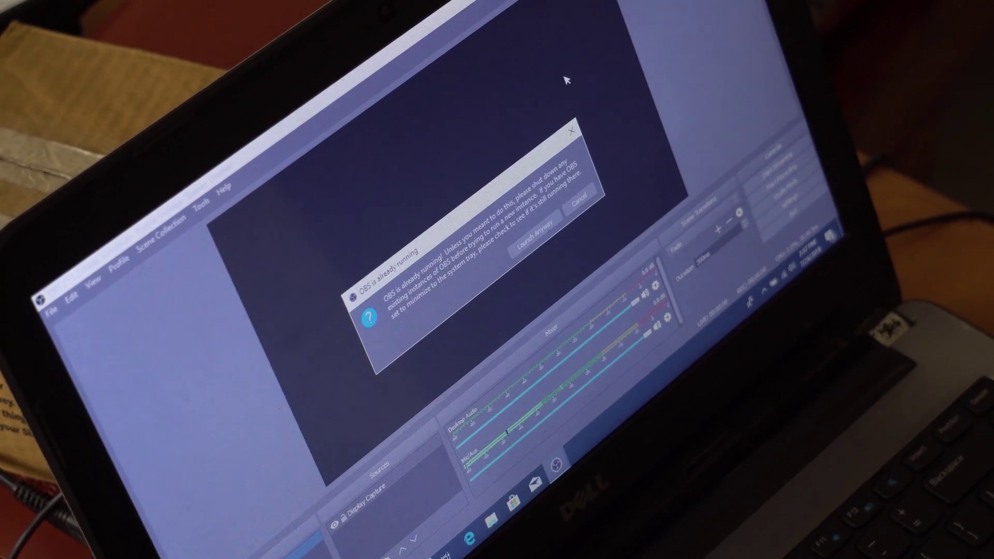
pyautogui.click(572, 130)
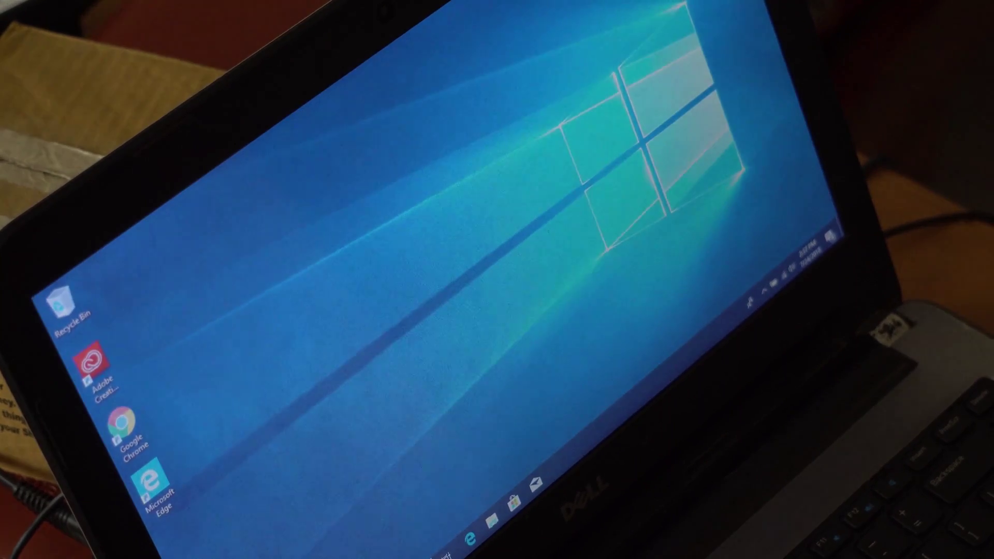
# Step: Open the file location of the OBS Studio (64bit) shortcut from Start
pyautogui.press('super')
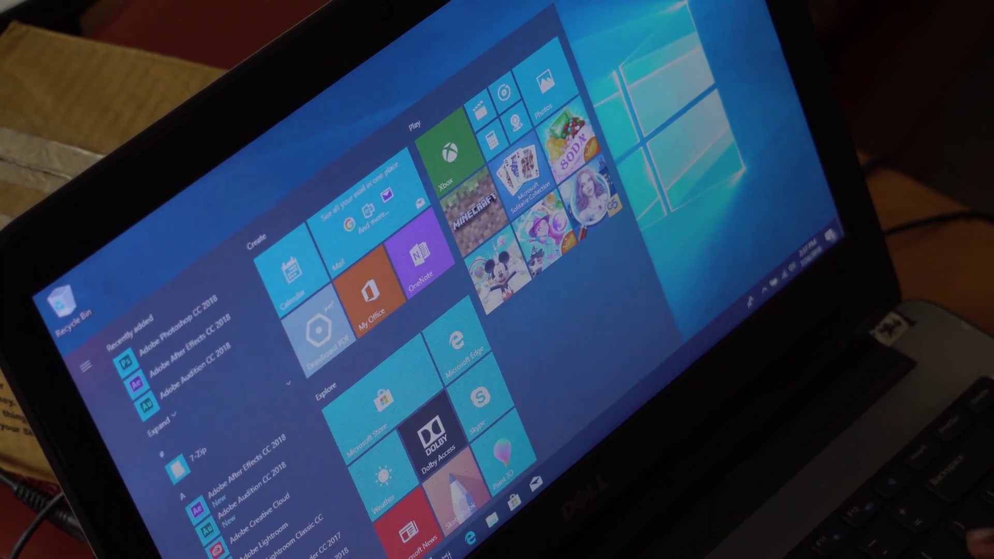
pyautogui.write('obs')
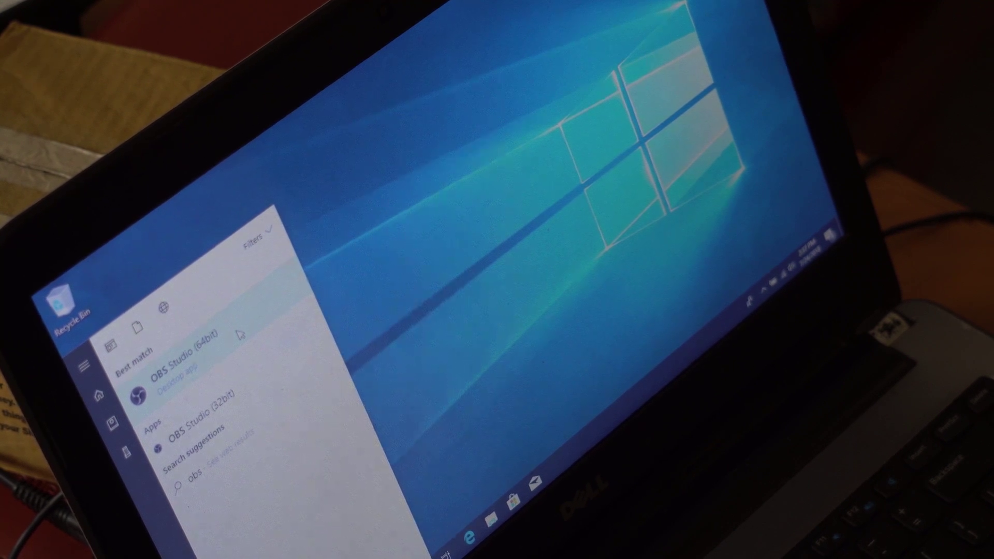
pyautogui.rightClick(241, 335)
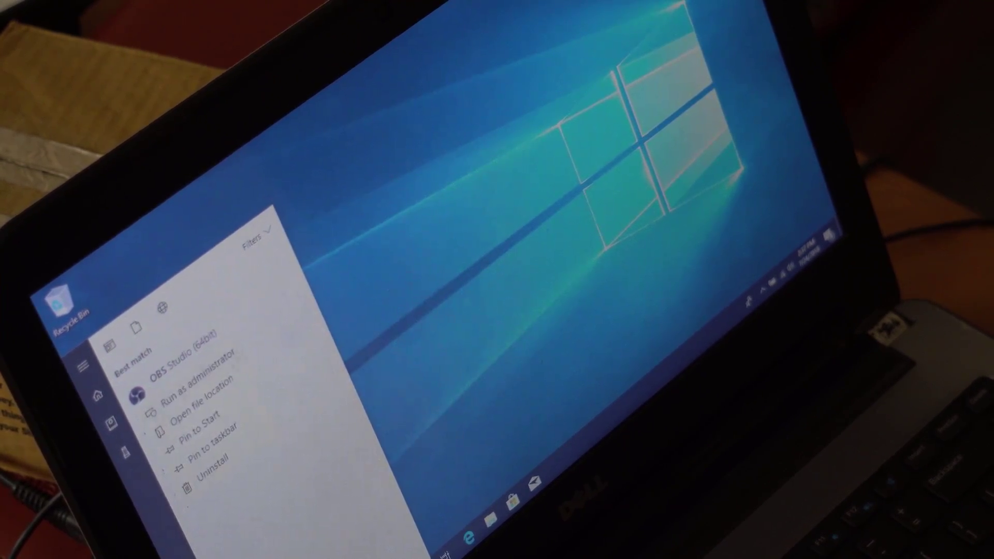
pyautogui.click(227, 383)
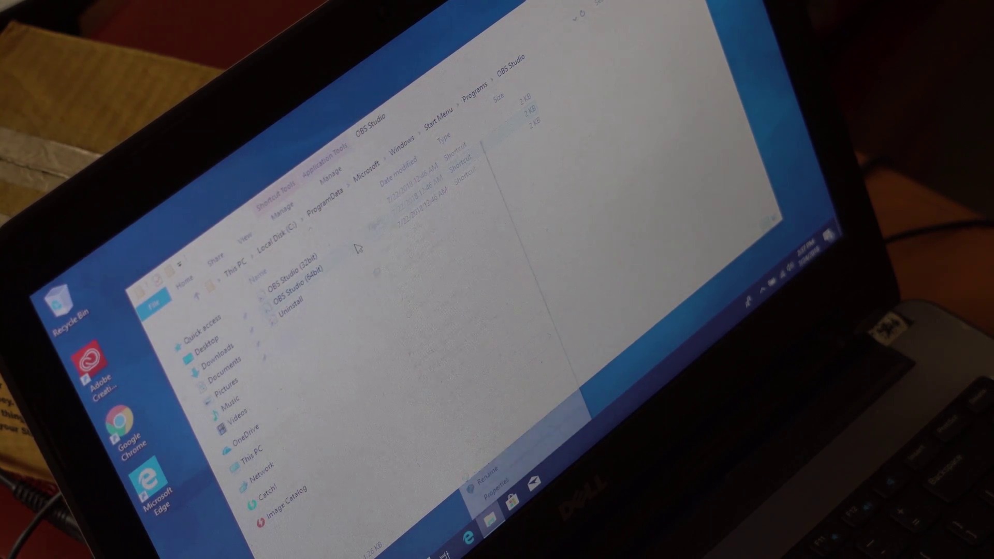
# Step: Run the OBS shortcut on integrated graphics, then choose Change default graphics processor
pyautogui.rightClick(350, 233)
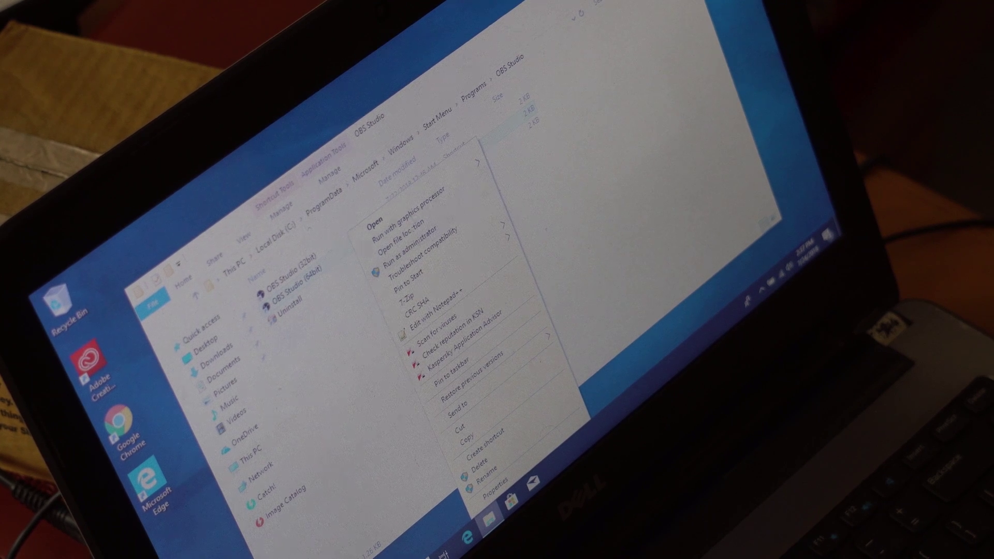
pyautogui.moveTo(408, 212)
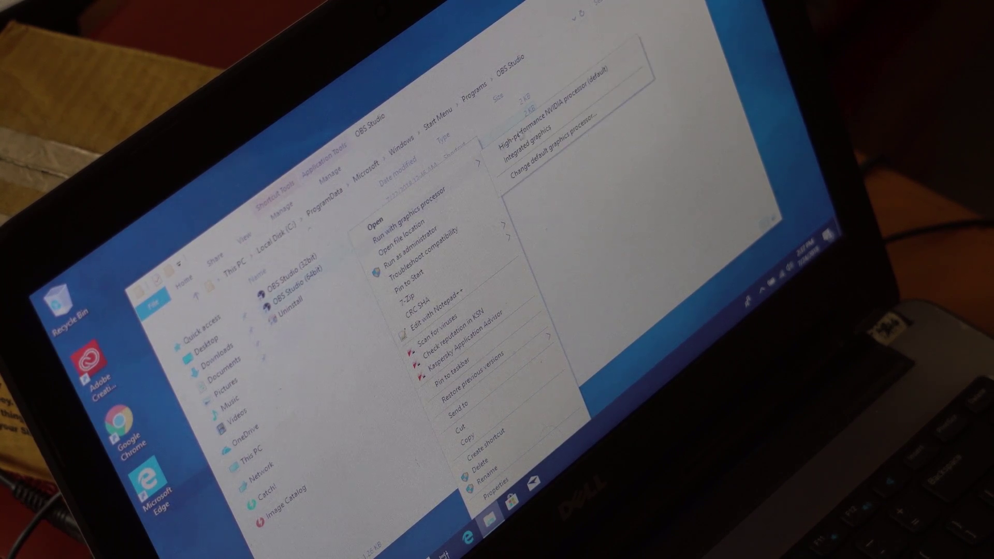
pyautogui.click(525, 146)
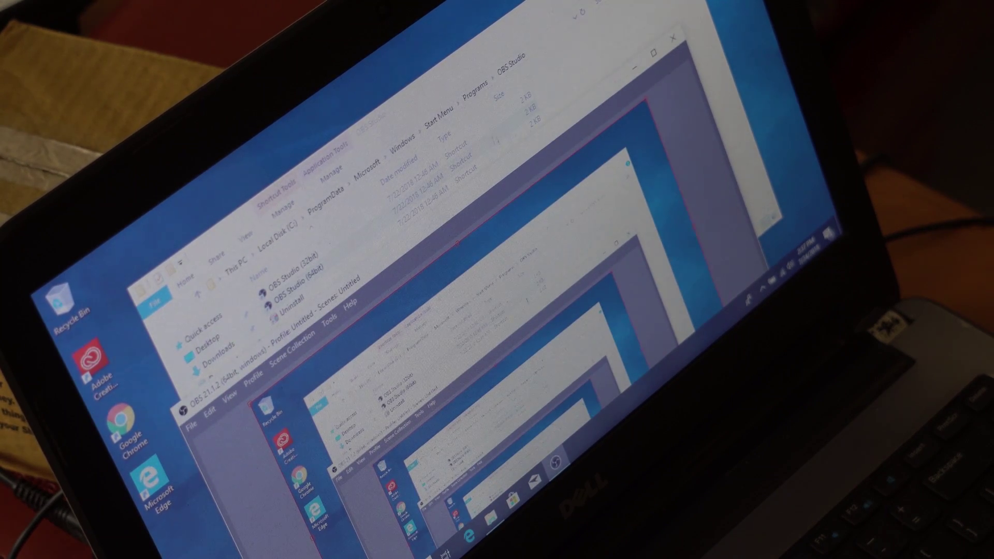
pyautogui.click(493, 140)
pyautogui.rightClick(494, 138)
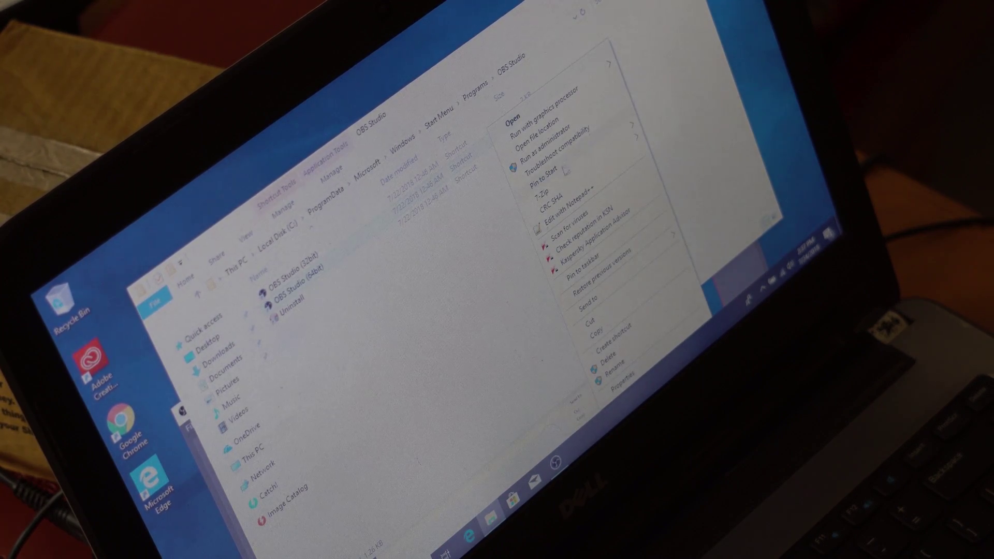
pyautogui.moveTo(544, 103)
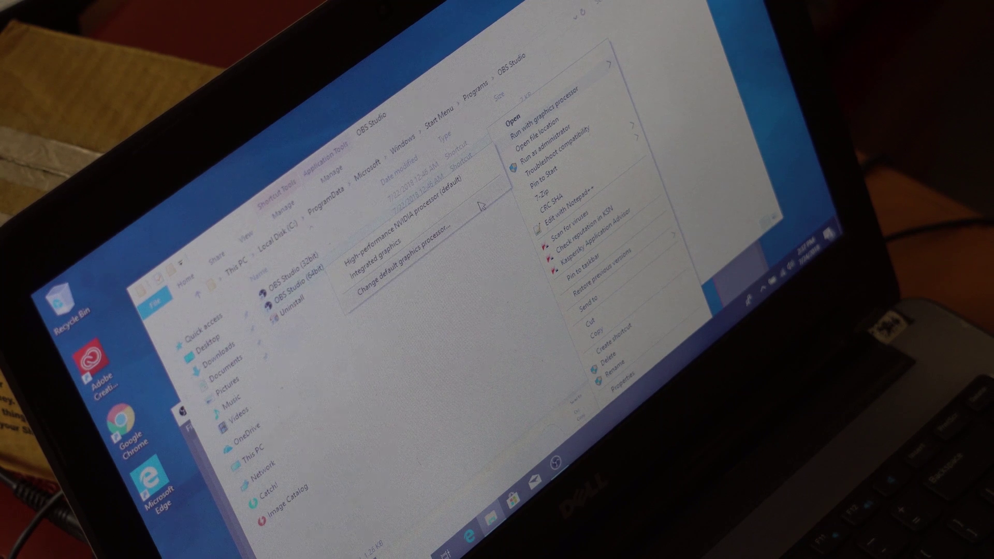
pyautogui.click(479, 205)
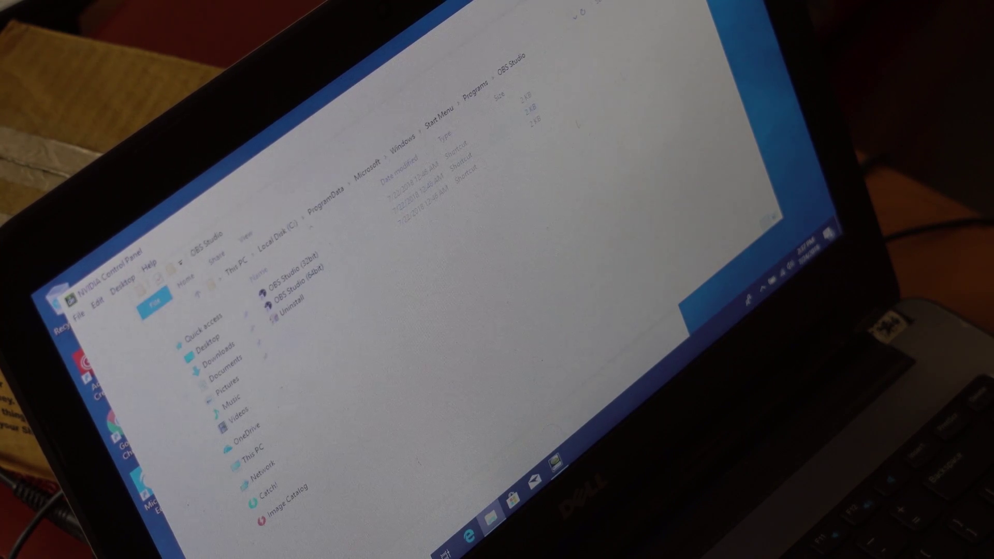
pyautogui.press('super')
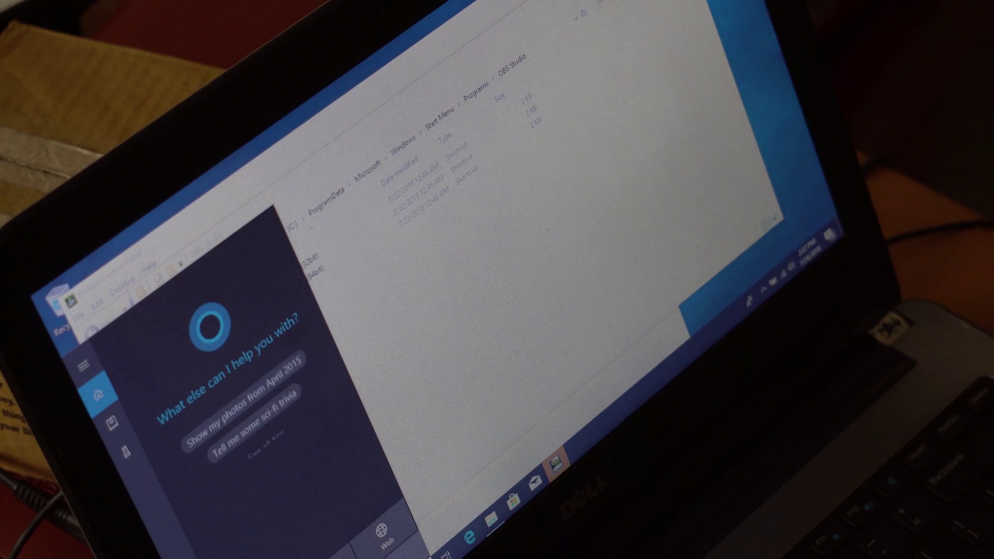
pyautogui.write('obs')
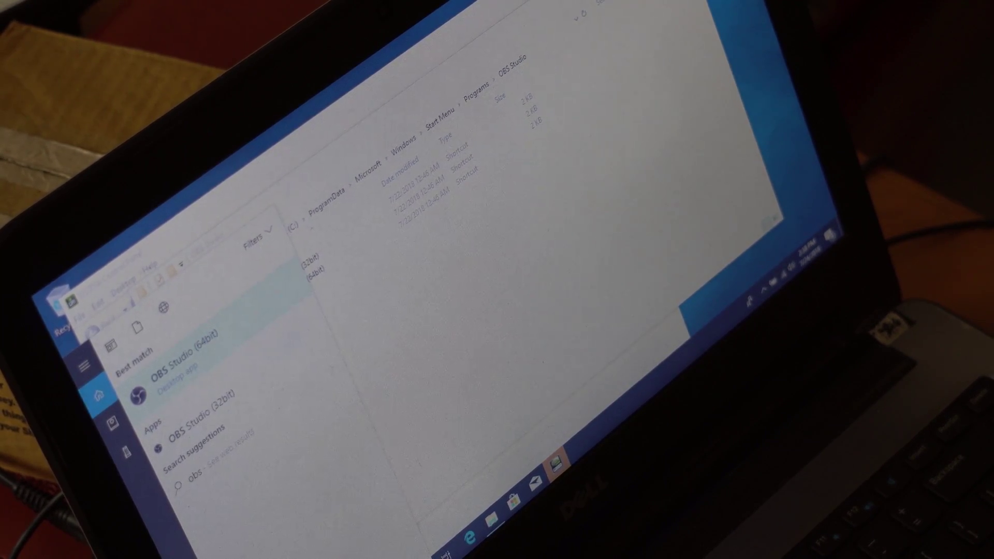
pyautogui.press('Escape')
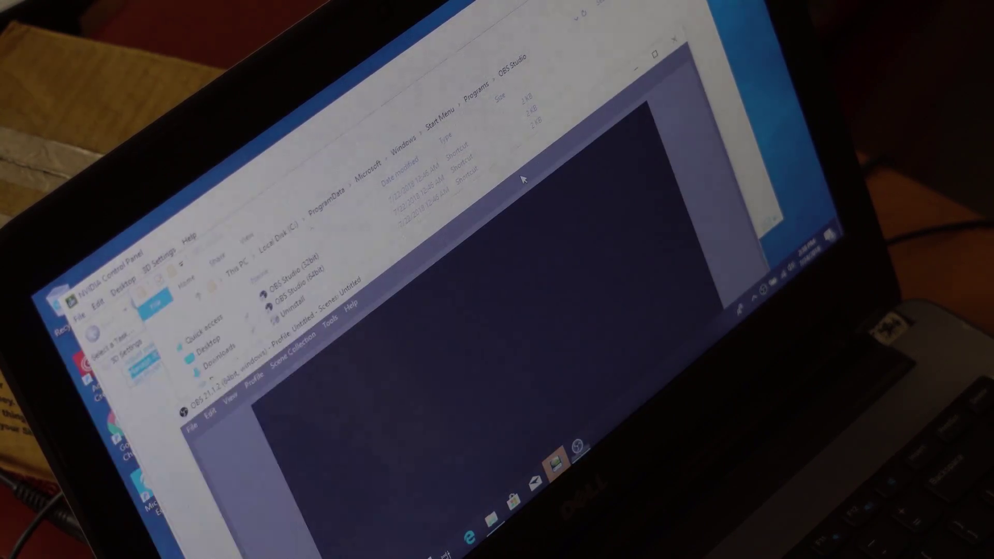
pyautogui.click(675, 39)
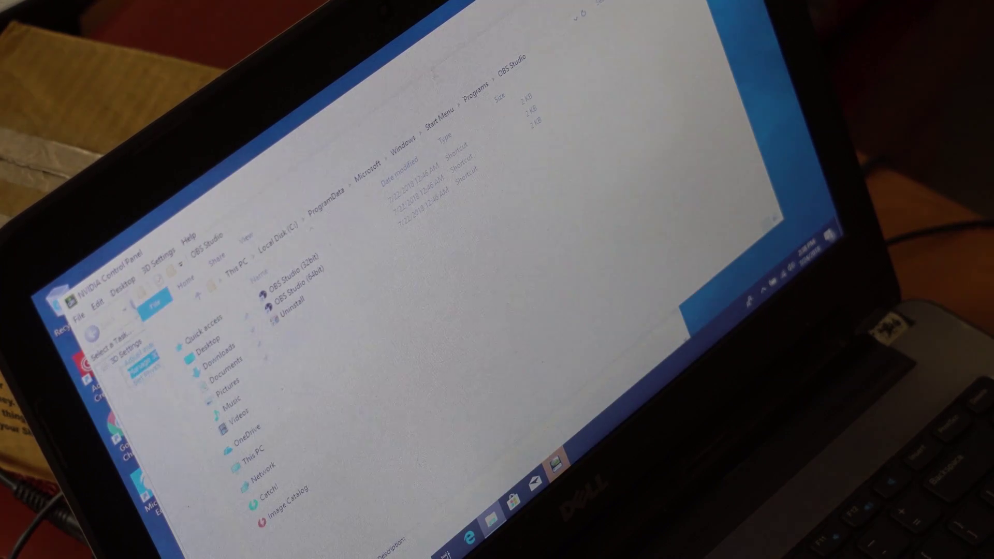
# Step: Set Open Broadcaster Software's preferred processor to Integrated graphics and close the control panel
pyautogui.click(343, 252)
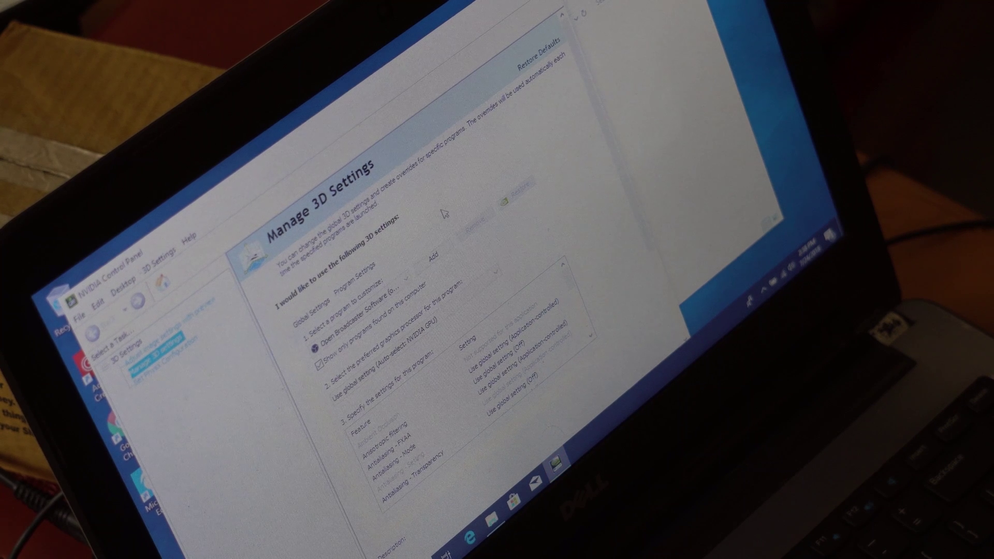
pyautogui.click(439, 311)
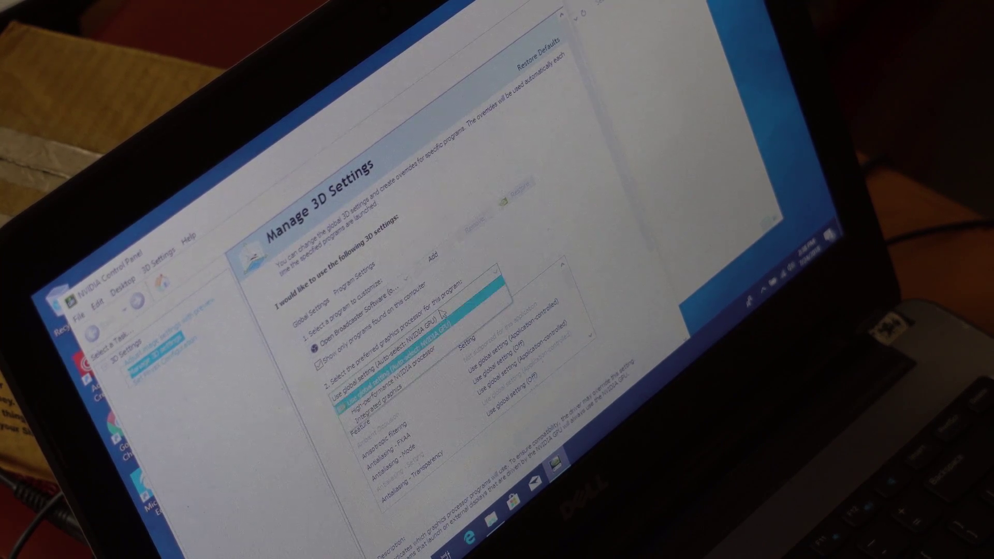
pyautogui.click(380, 395)
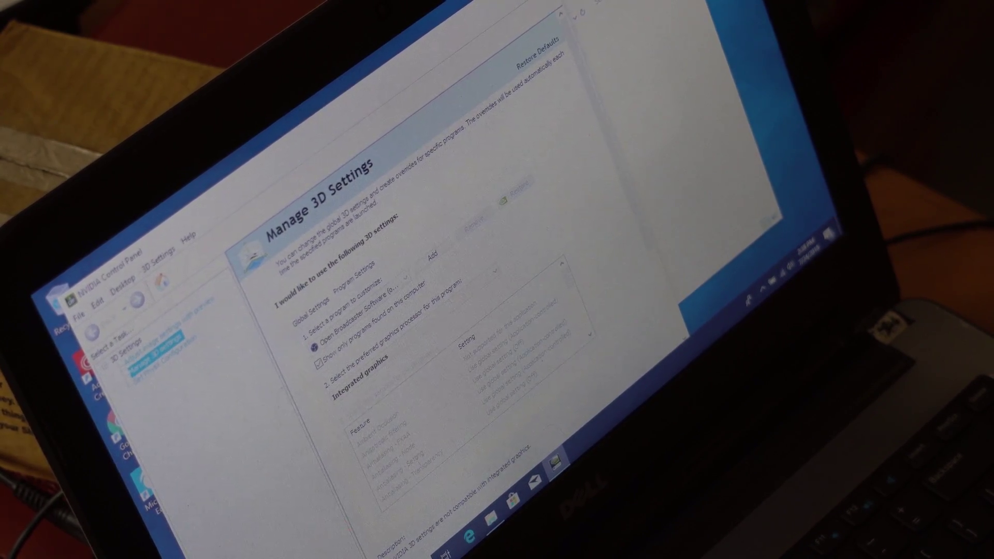
pyautogui.hotkey('alt', 'F4')
pyautogui.hotkey('alt', 'F4')
pyautogui.press('super')
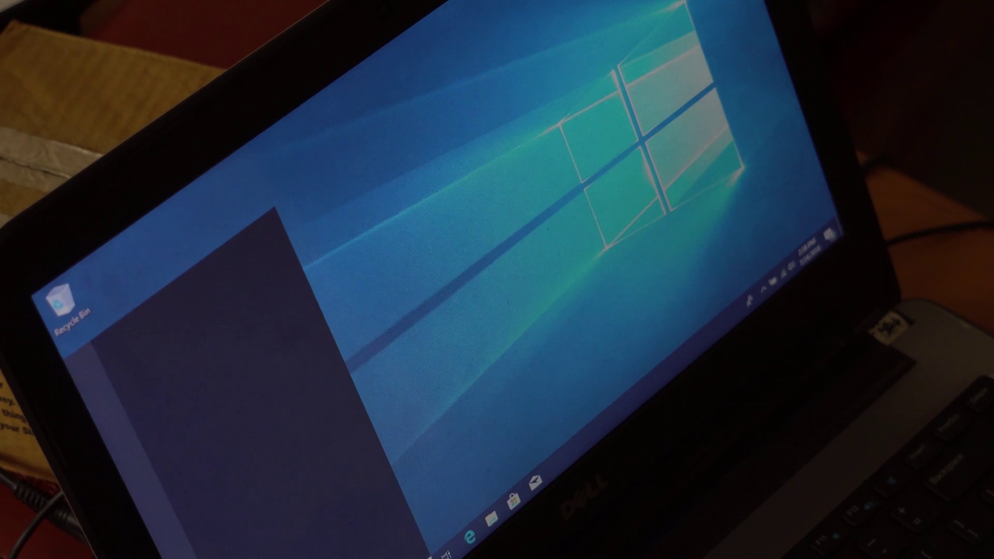
pyautogui.write('obs')
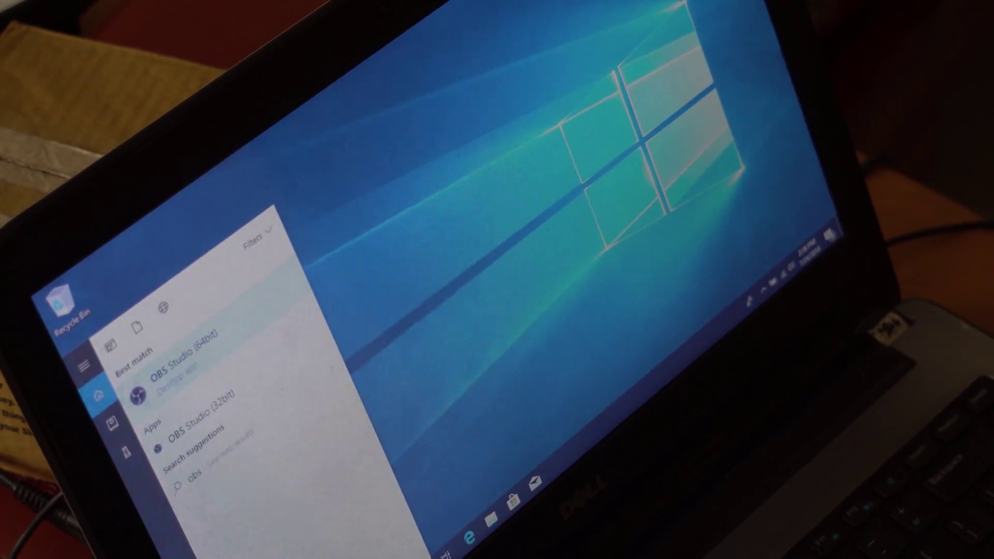
# Step: Launch OBS Studio (64bit), whose Display Capture now shows the desktop
pyautogui.press('Return')
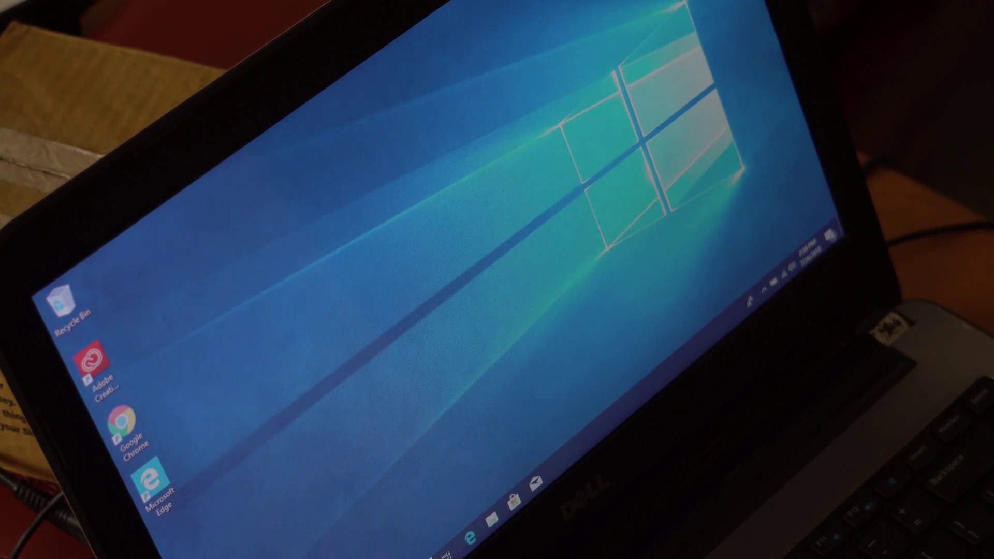